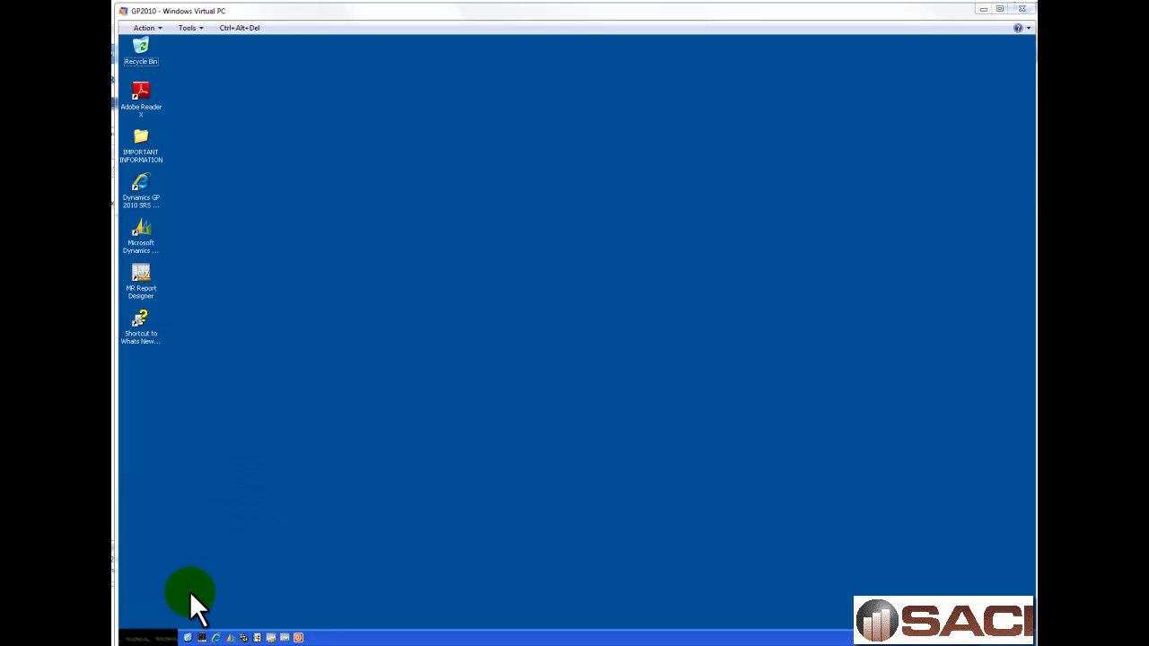
# - Launch GP Utilities from the installed GP 2010 programs
pyautogui.click(155, 638)
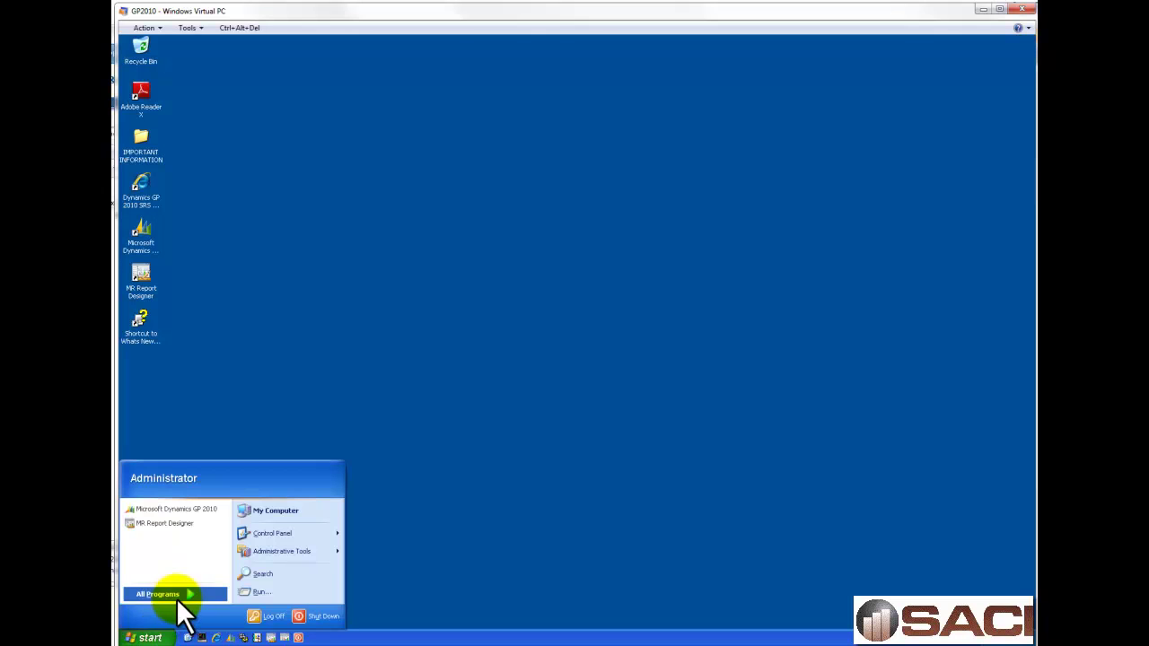
pyautogui.moveTo(175, 593)
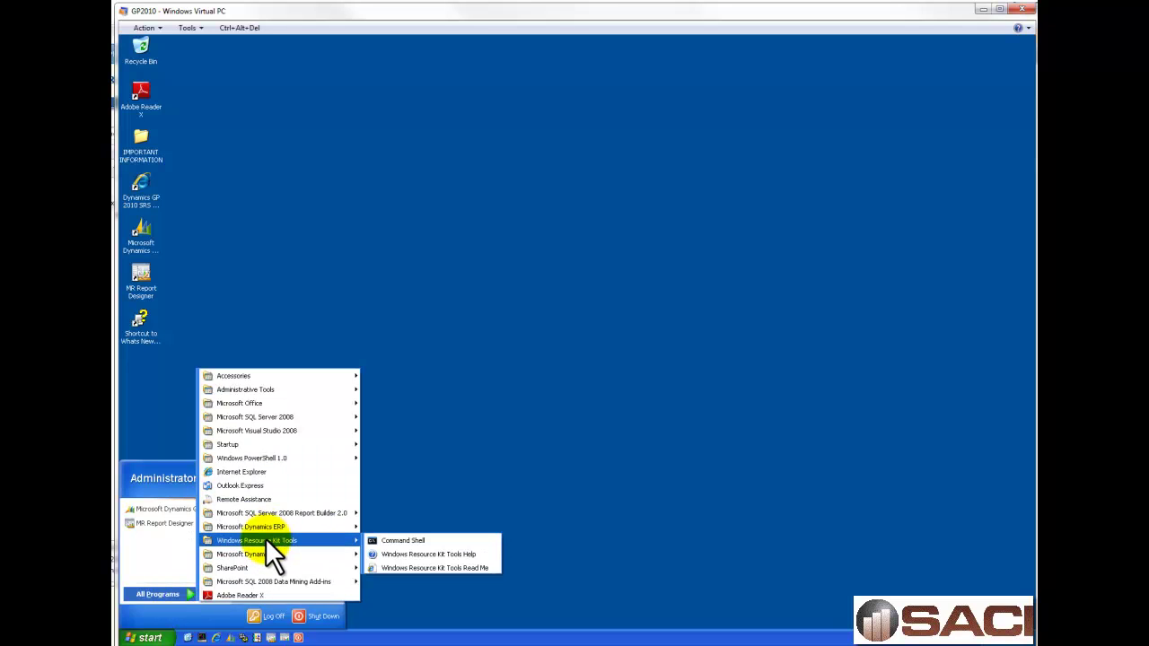
pyautogui.moveTo(256, 554)
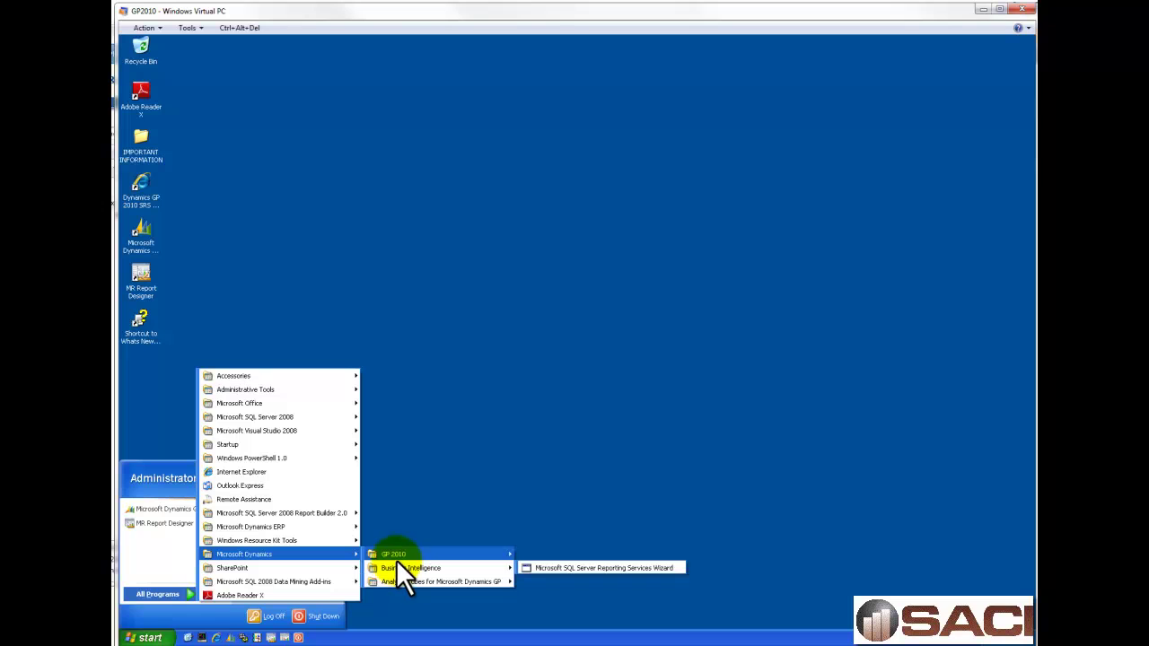
pyautogui.moveTo(397, 560)
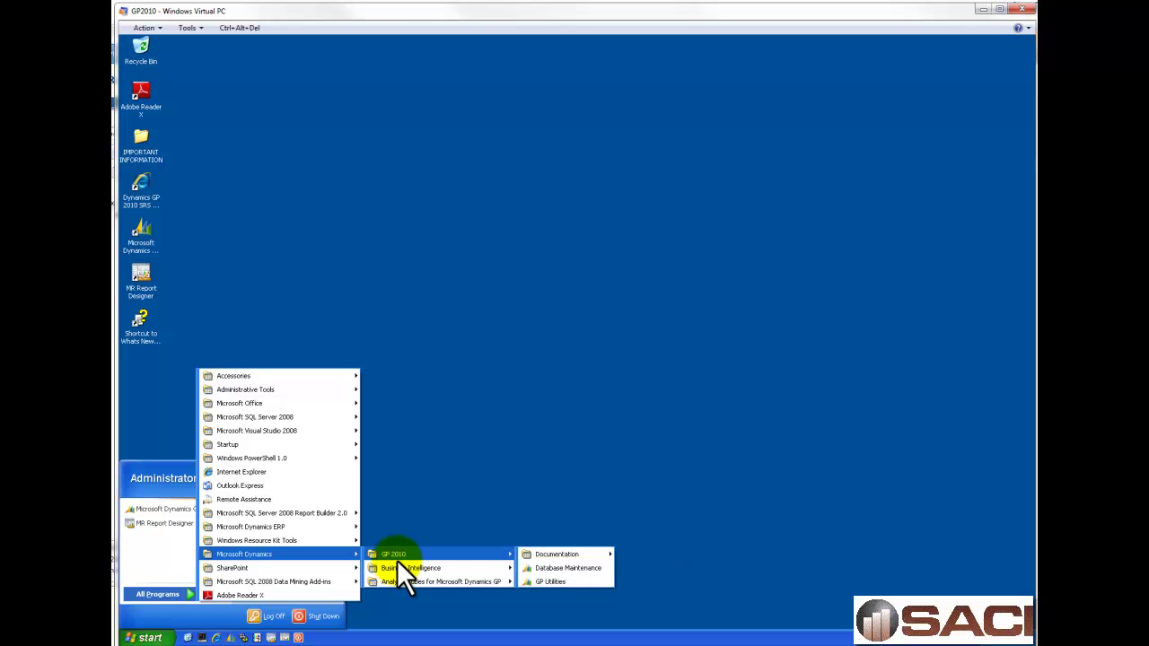
pyautogui.click(550, 581)
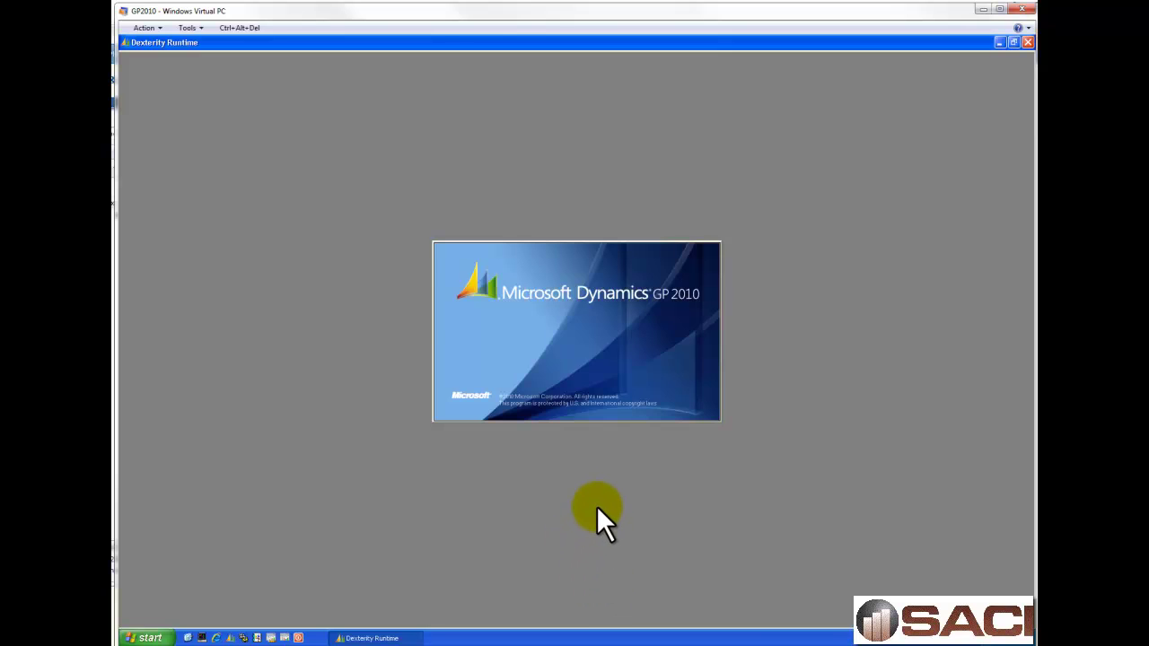
# - Enter the account password and log in to GP Utilities on the Dynamics GP 2010 server
pyautogui.click(637, 328)
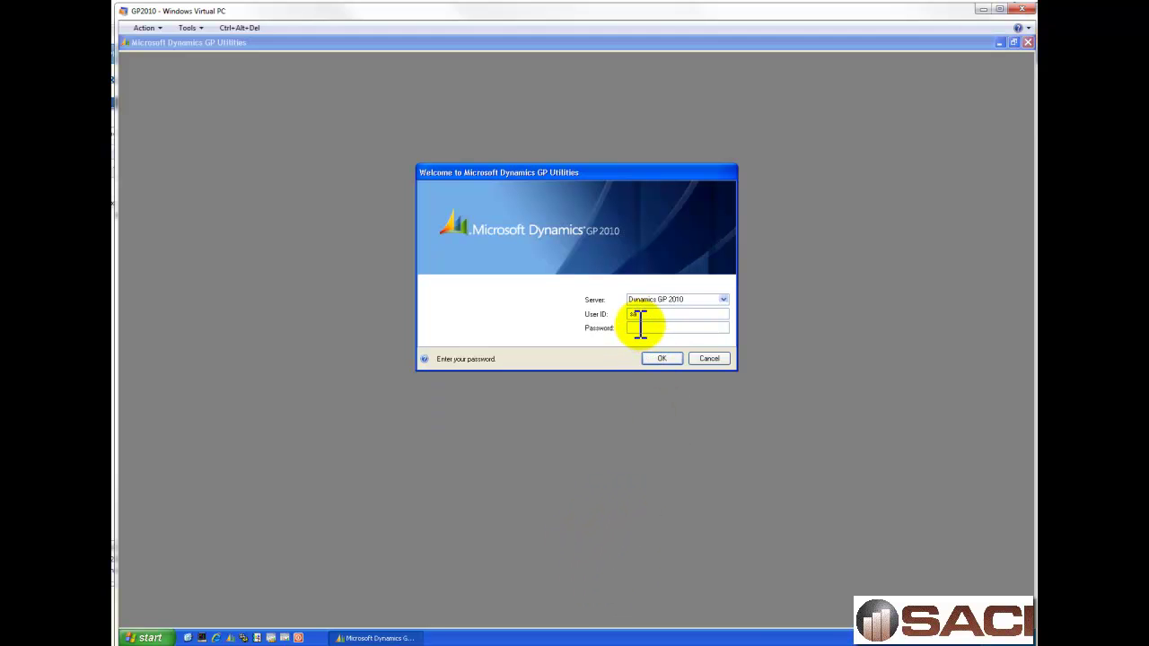
pyautogui.write('p')
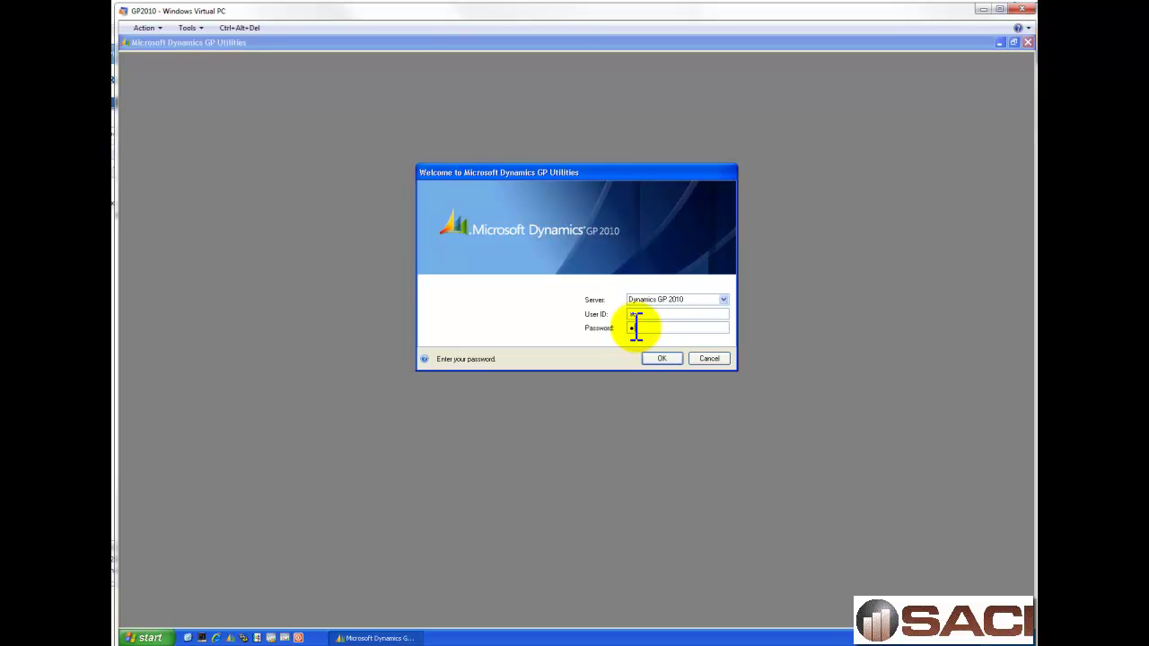
pyautogui.write('assword')
pyautogui.press('Return')
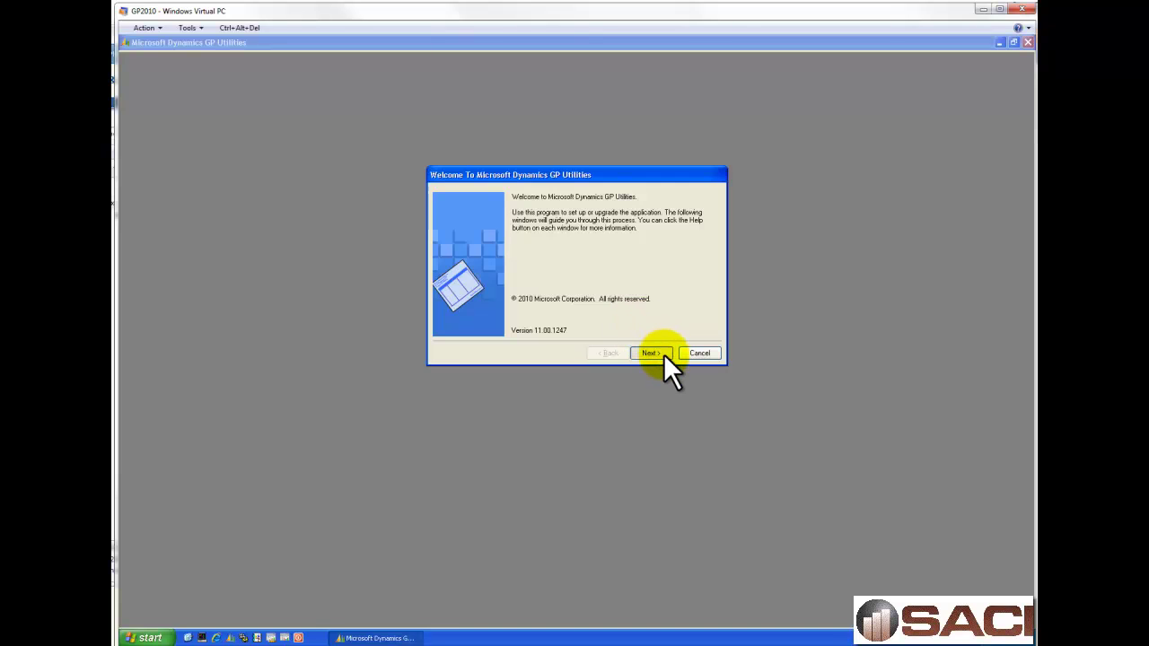
# - Proceed through the welcome and upgrade pages and start the Create a company task
pyautogui.click(650, 353)
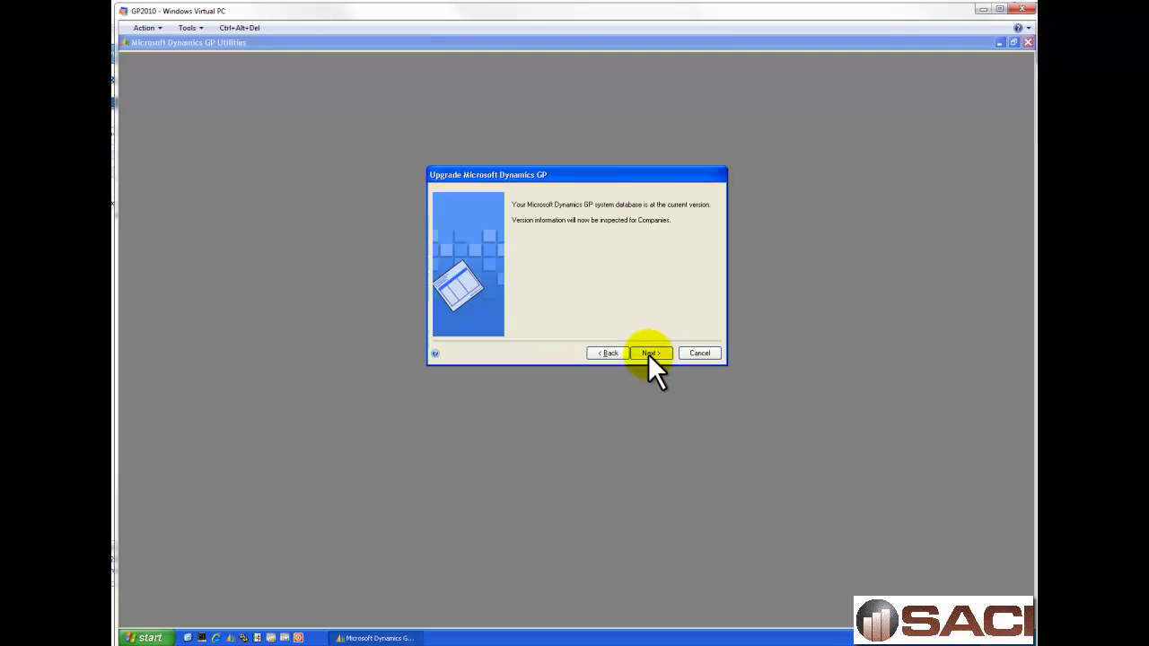
pyautogui.click(648, 354)
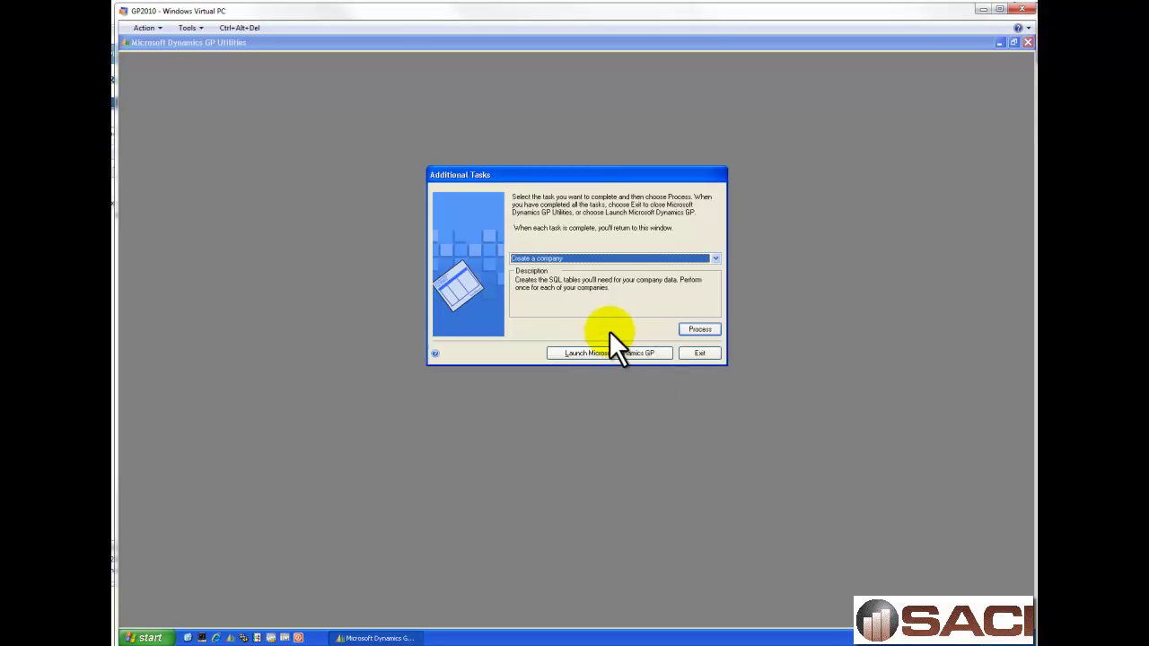
pyautogui.click(576, 258)
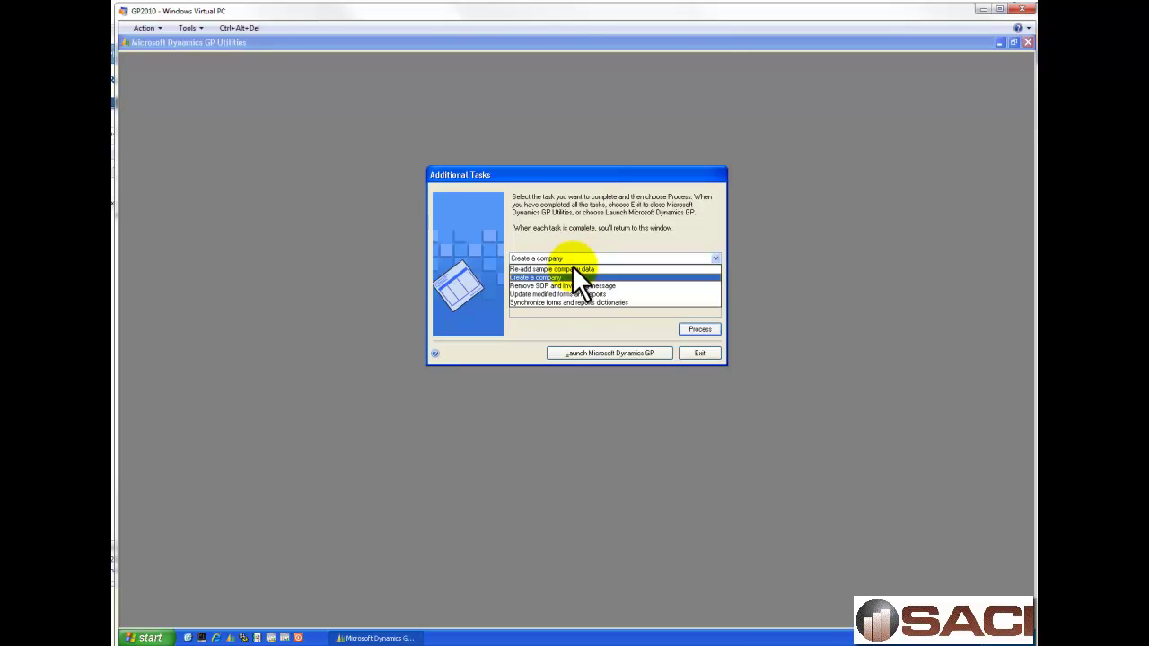
pyautogui.click(565, 277)
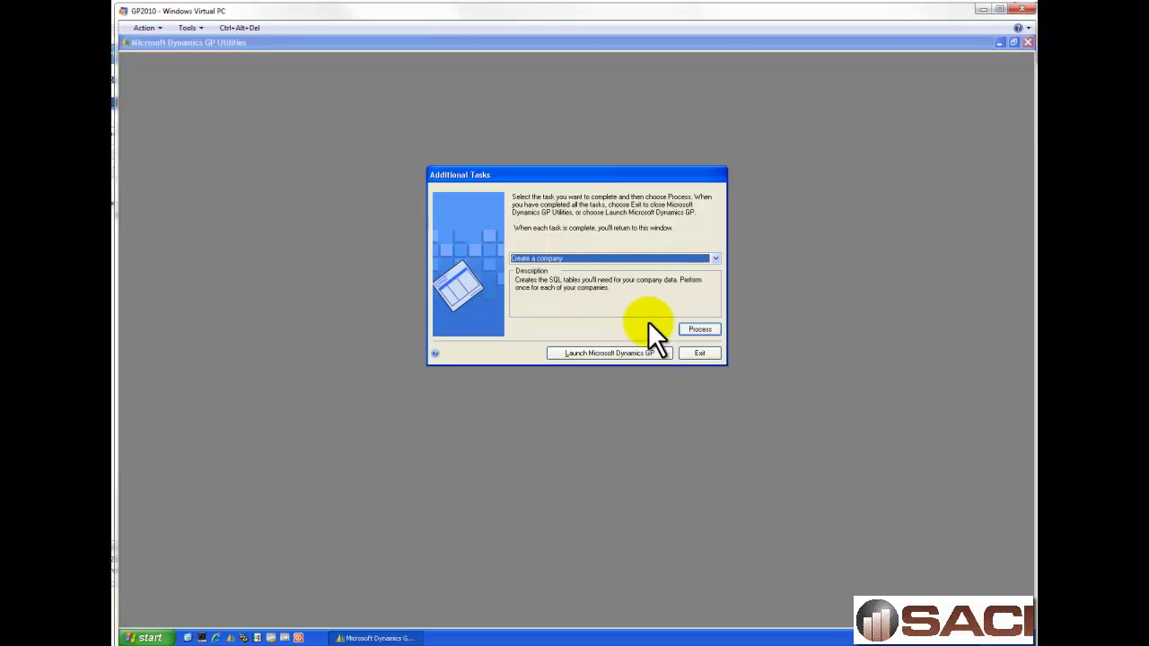
pyautogui.click(699, 330)
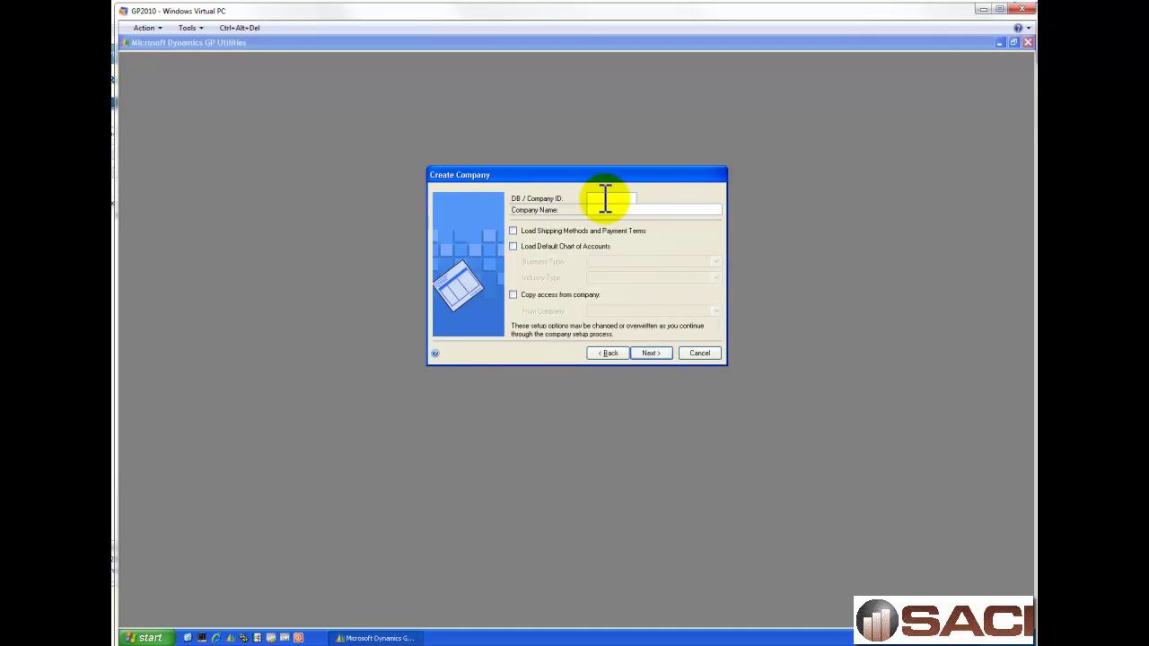
# - Enter TWO1 as the database and company ID and The World Online as the company name
pyautogui.write('TWO')
pyautogui.write('line')
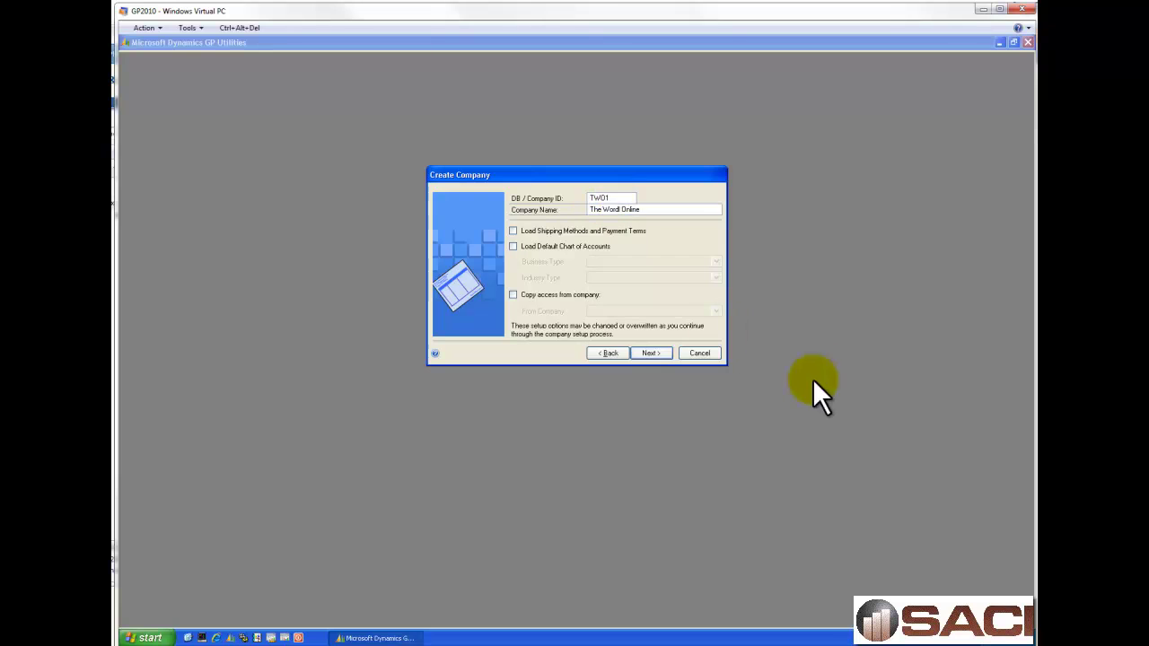
pyautogui.click(617, 209)
pyautogui.press('BackSpace')
pyautogui.write('l')
# - Enable loading of shipping methods and payment terms and of the default chart of accounts
pyautogui.click(511, 228)
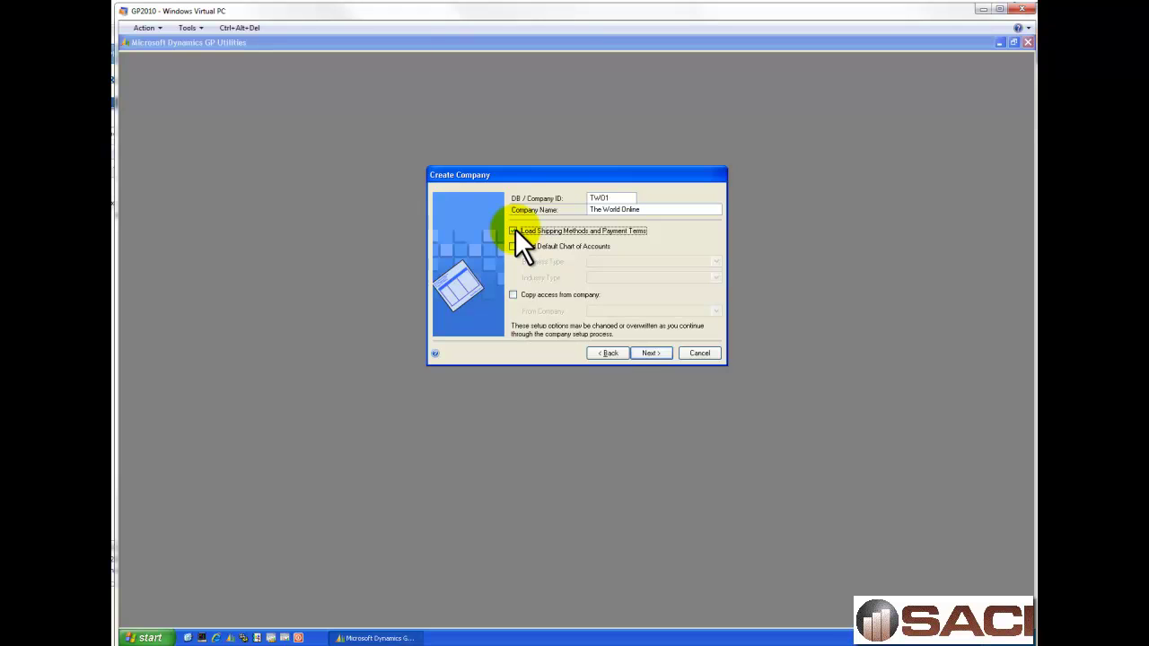
pyautogui.click(513, 230)
pyautogui.click(514, 246)
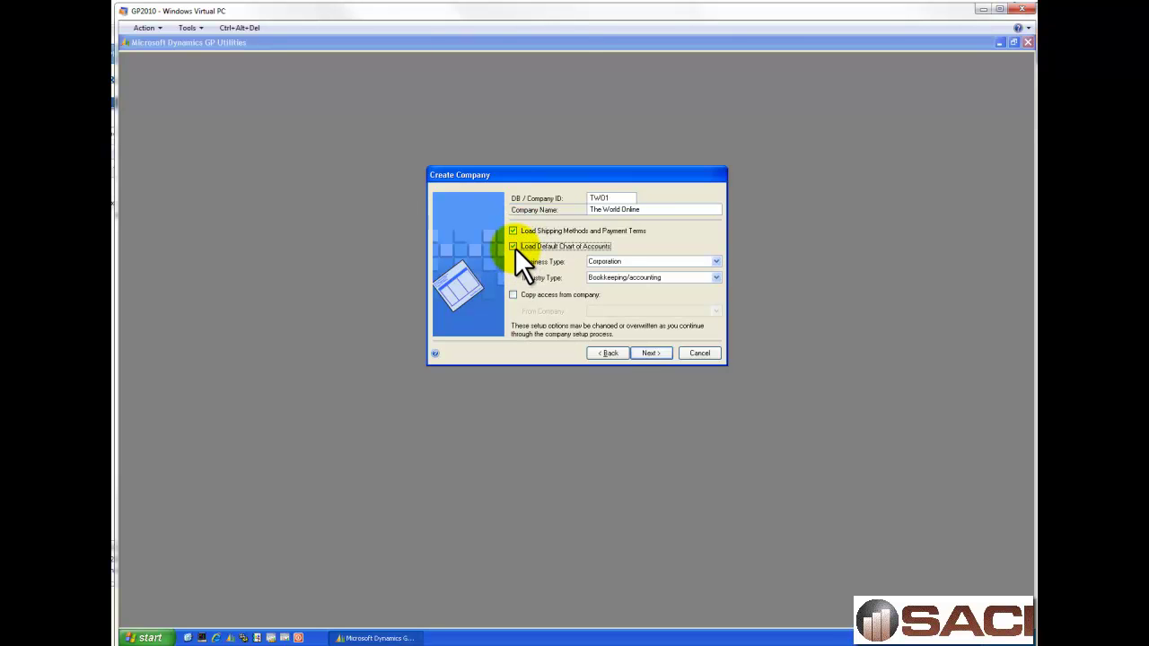
# - Choose Corporation as the business type and U.S. Service as the industry type for the default chart of accounts
pyautogui.click(659, 263)
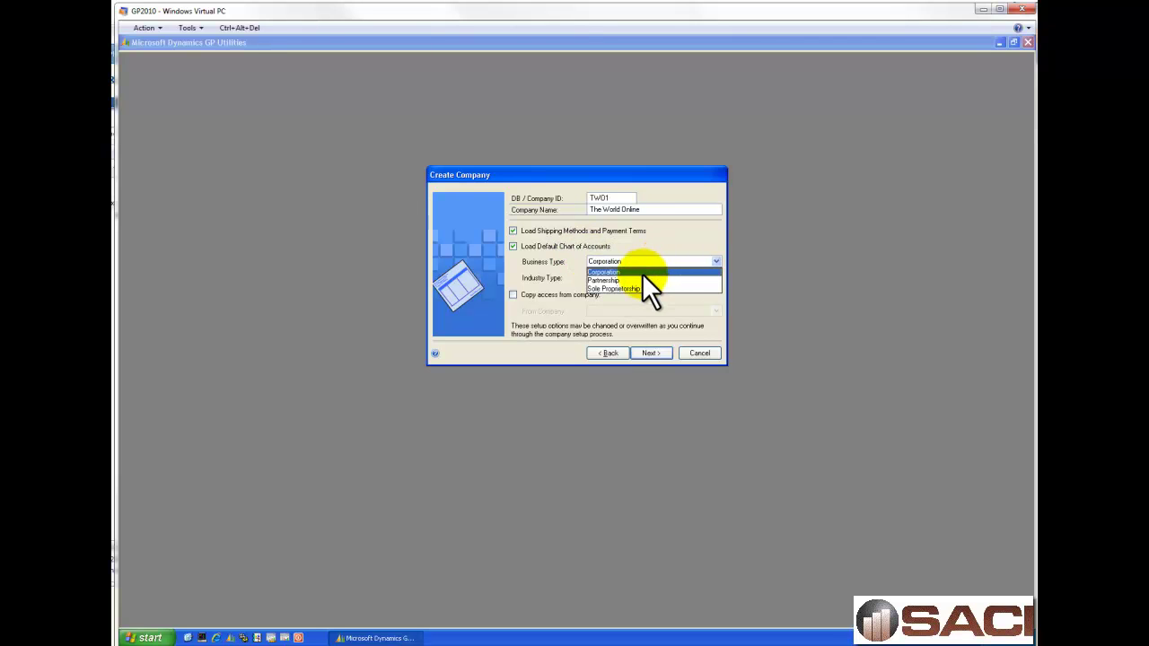
pyautogui.click(642, 273)
pyautogui.click(639, 277)
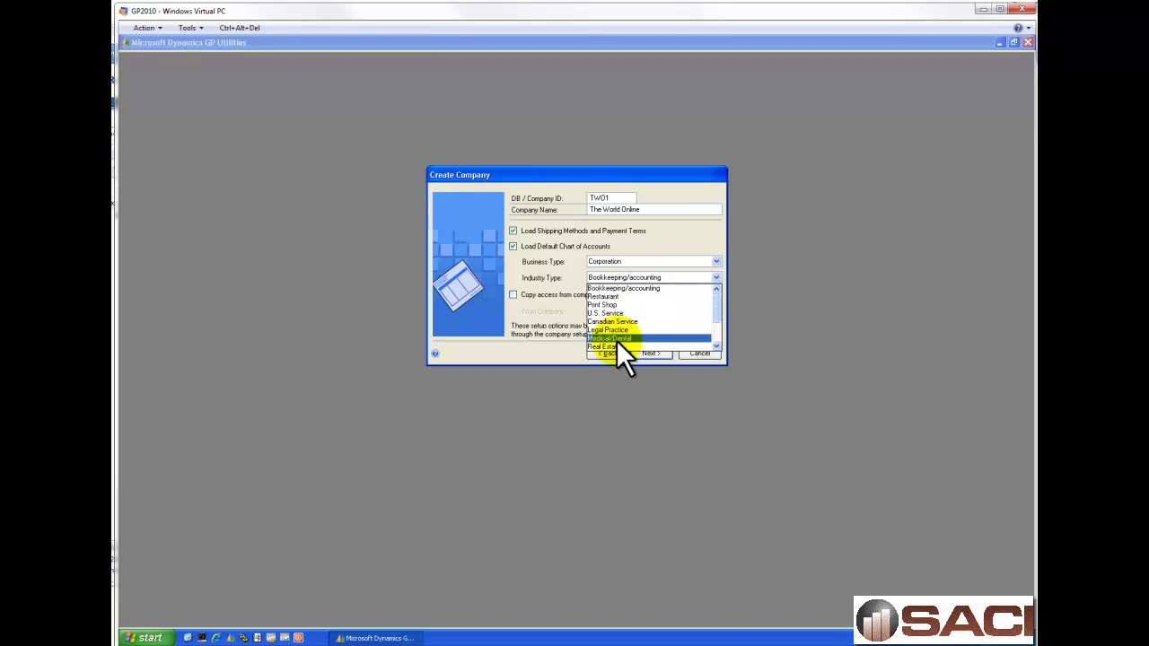
pyautogui.click(611, 290)
pyautogui.click(611, 281)
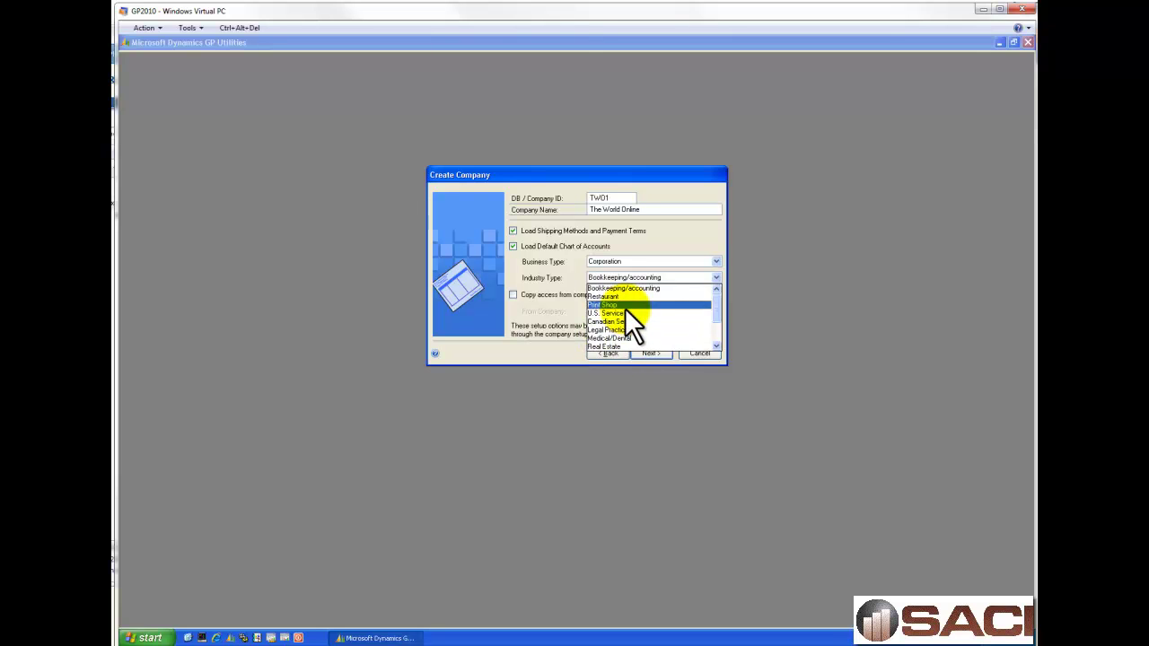
pyautogui.click(621, 312)
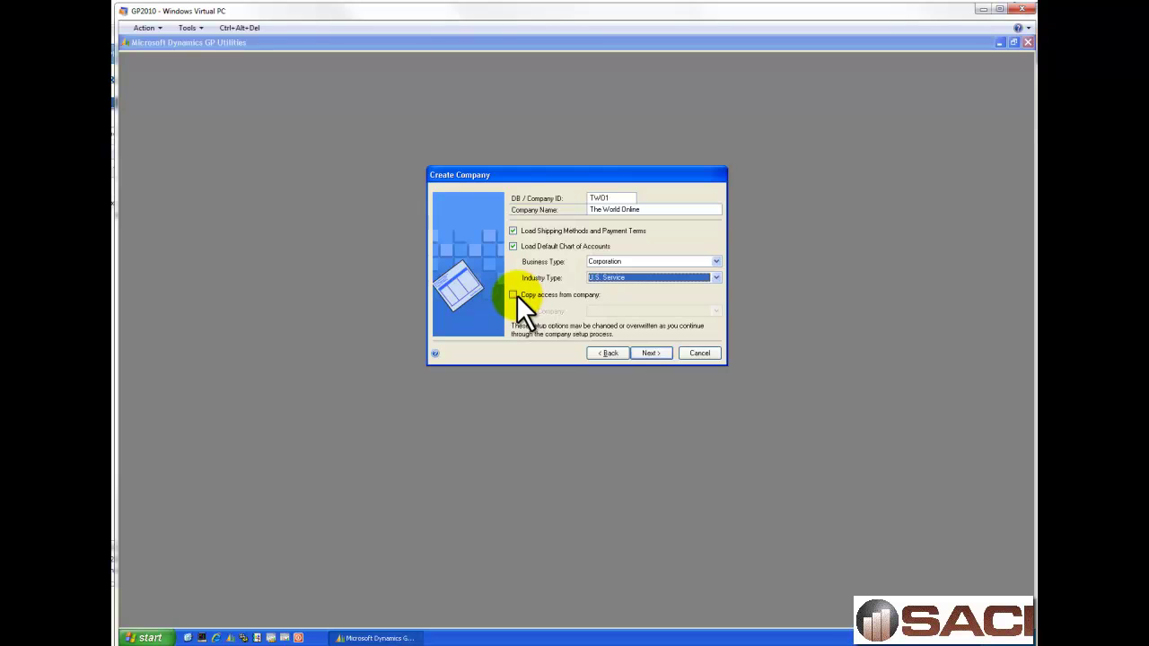
pyautogui.click(514, 294)
pyautogui.click(603, 310)
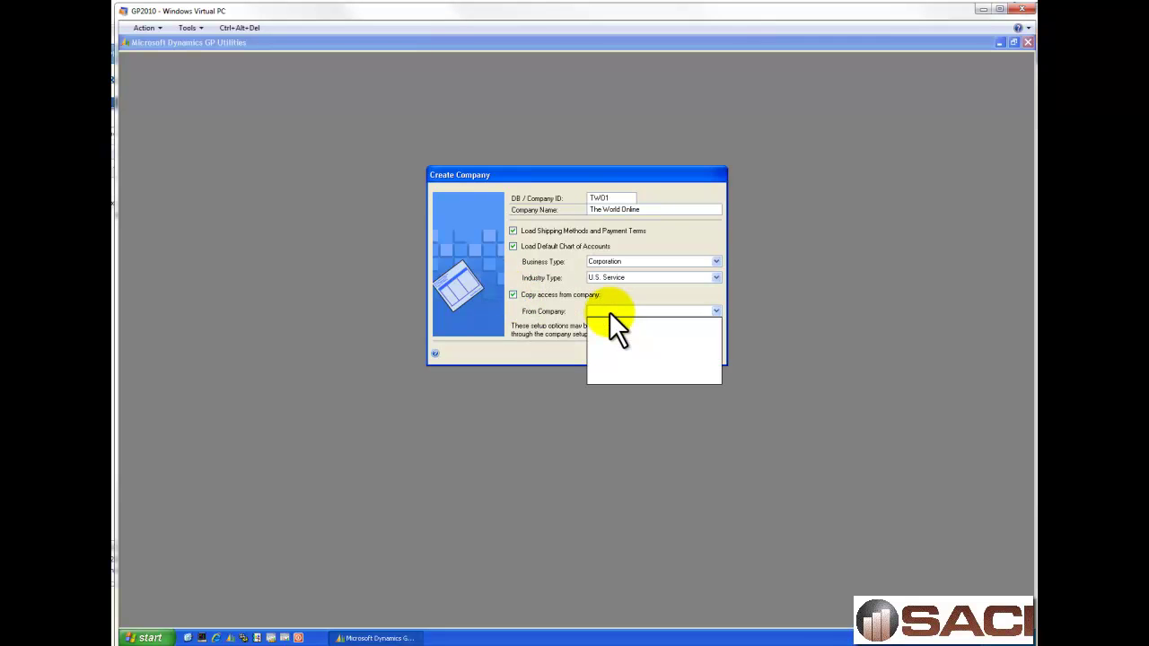
pyautogui.click(567, 307)
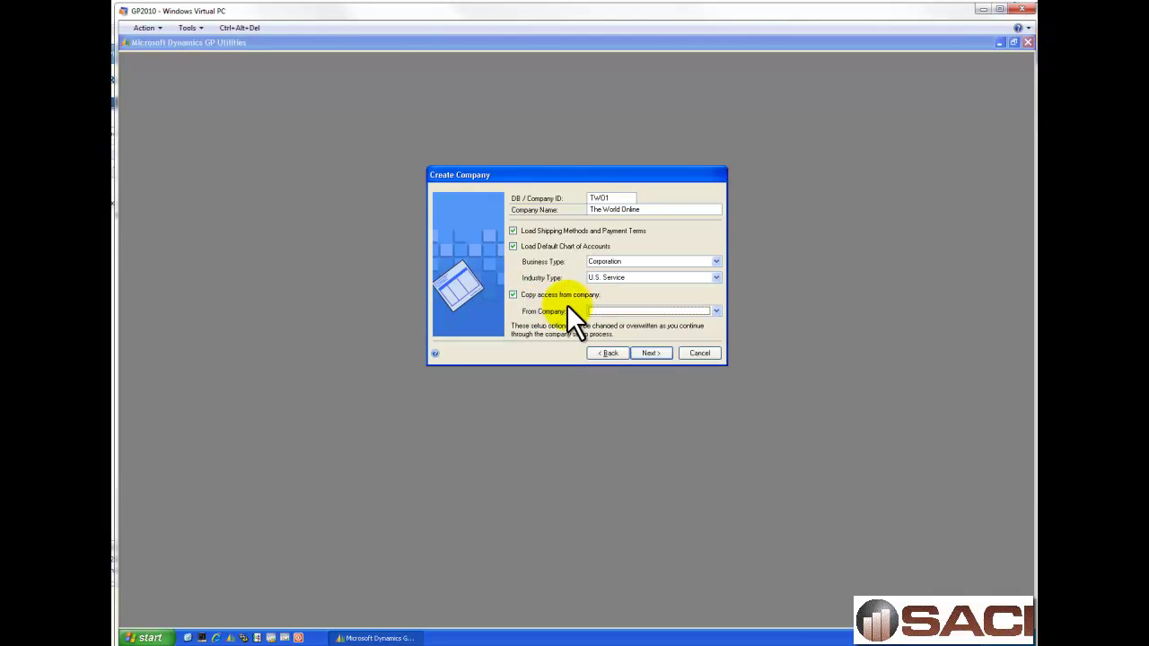
pyautogui.click(517, 296)
# - Accept the default data and log file names and locations, review the confirmation summary, and create the company
pyautogui.click(659, 350)
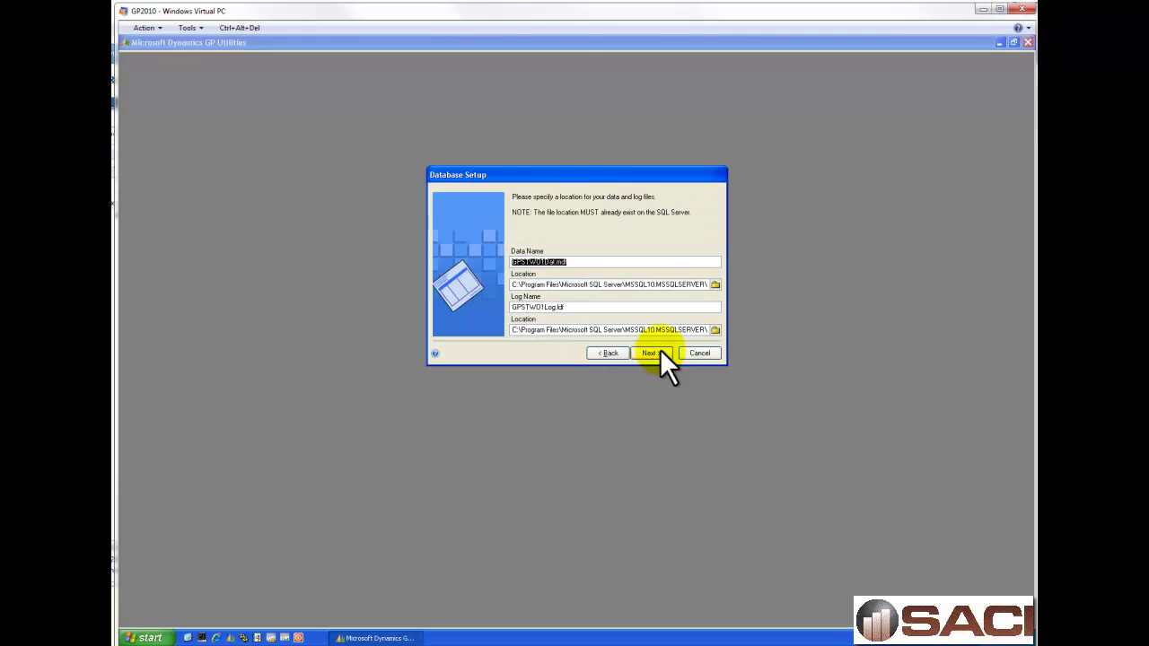
pyautogui.click(659, 352)
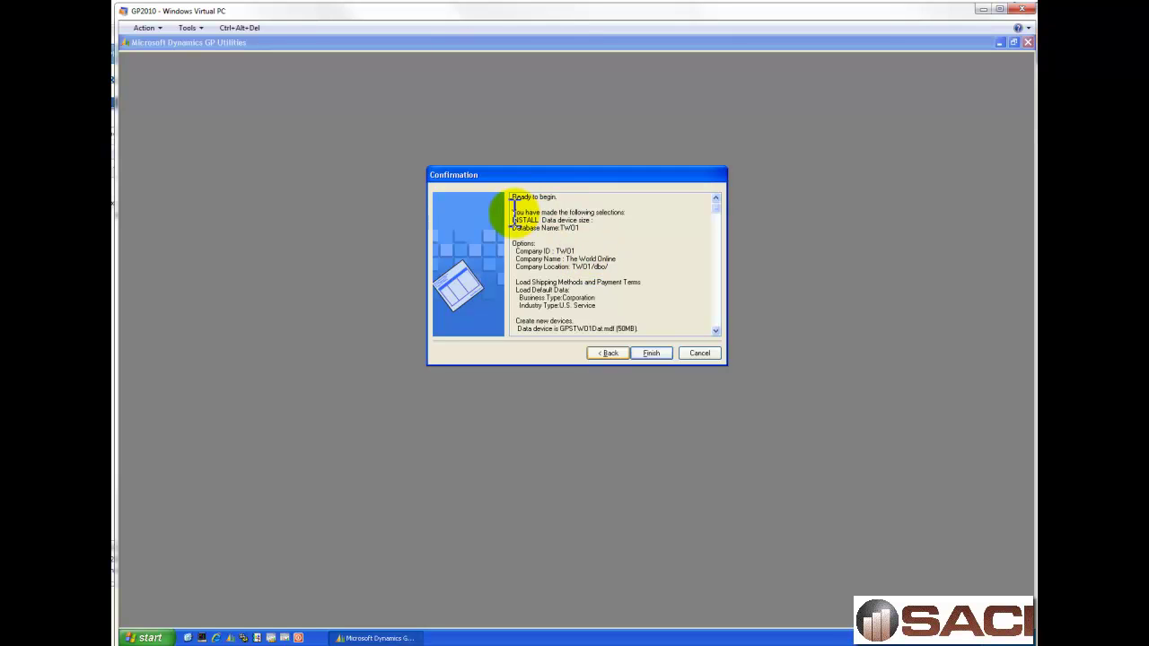
pyautogui.moveTo(513, 195); pyautogui.dragTo(620, 381)
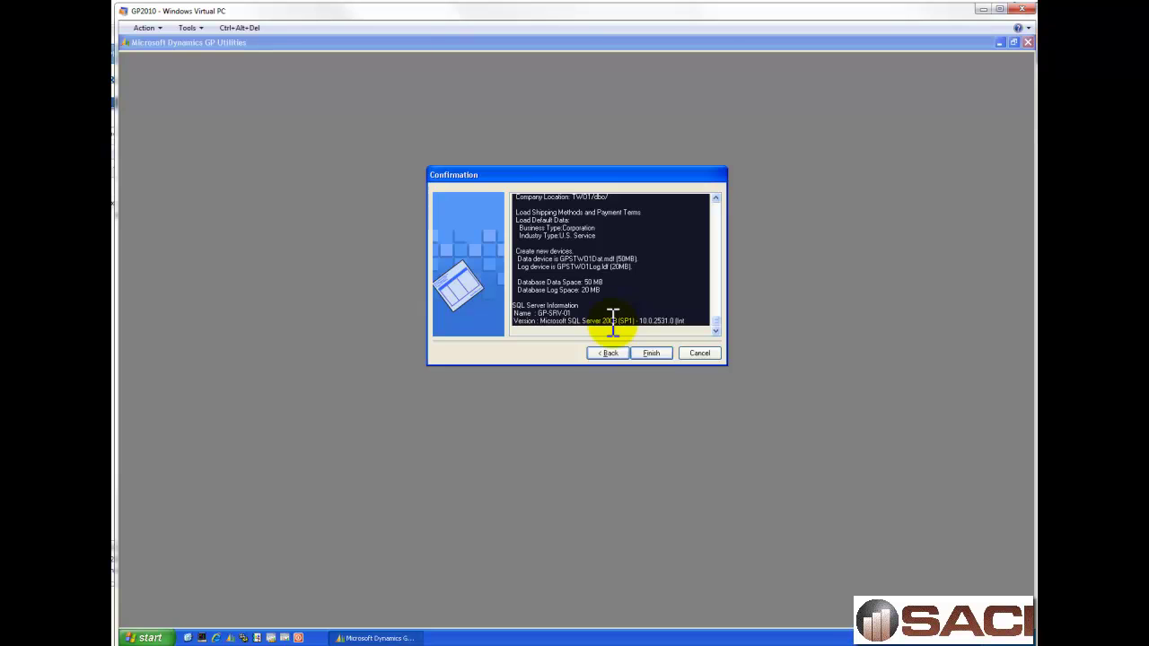
pyautogui.click(654, 350)
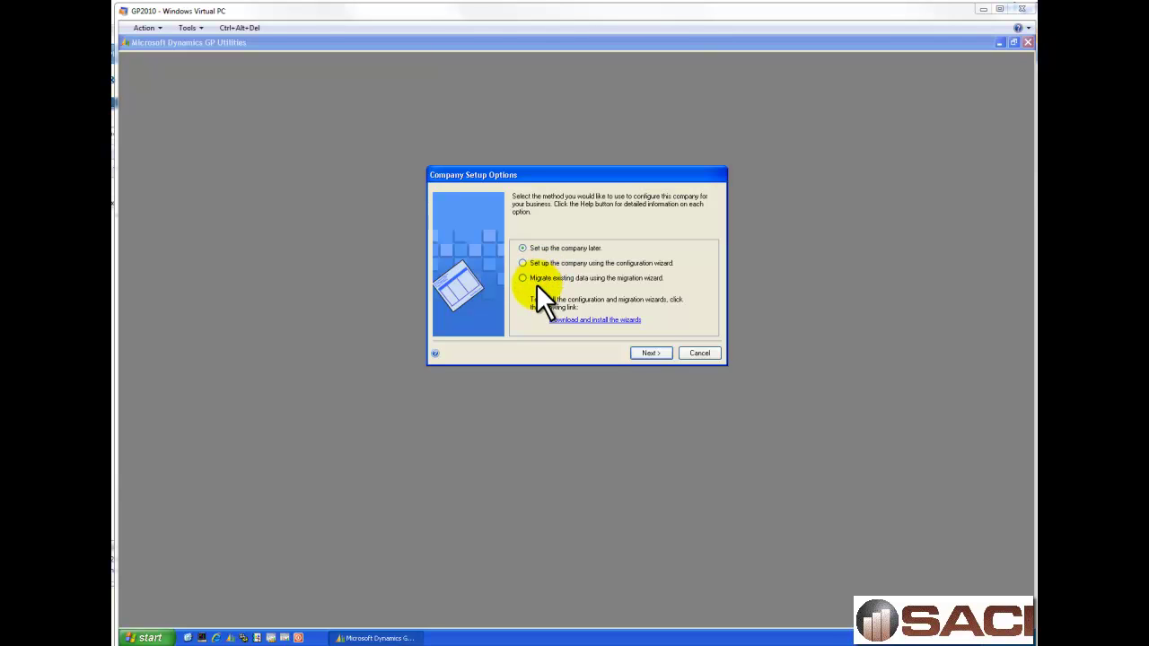
# - Choose to set up the company later, finish the setup options, and launch Microsoft Dynamics GP
pyautogui.click(521, 264)
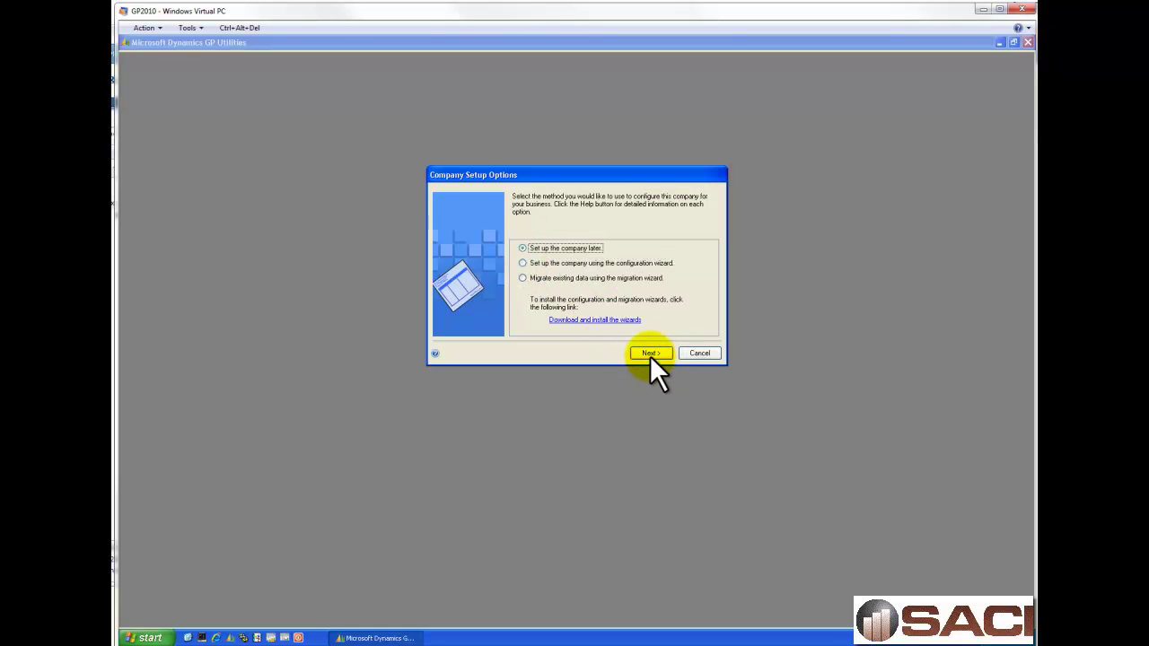
pyautogui.click(649, 354)
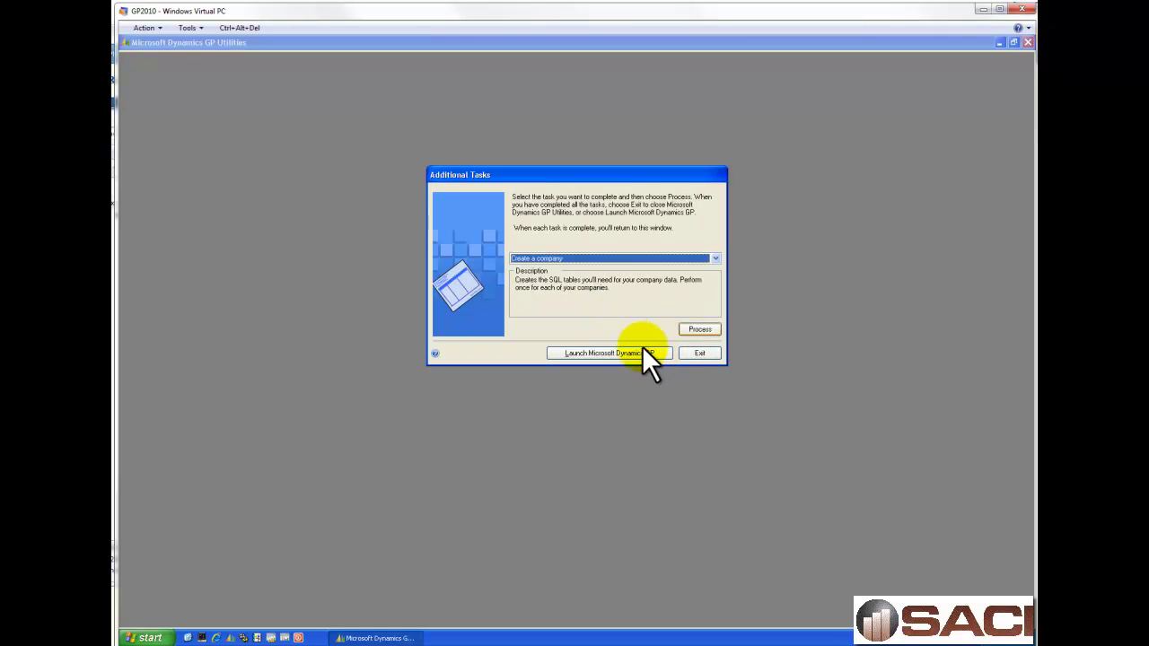
pyautogui.click(627, 352)
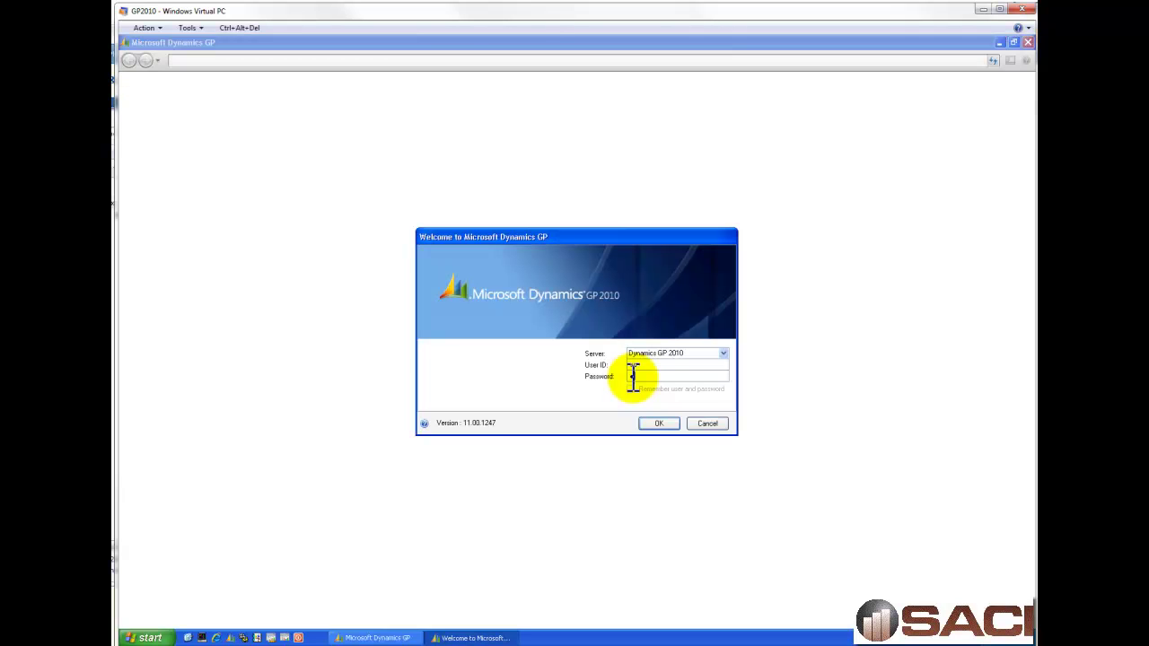
# - Enter the account password to sign in and open The World Online company
pyautogui.write('•••••••••')
pyautogui.click(673, 425)
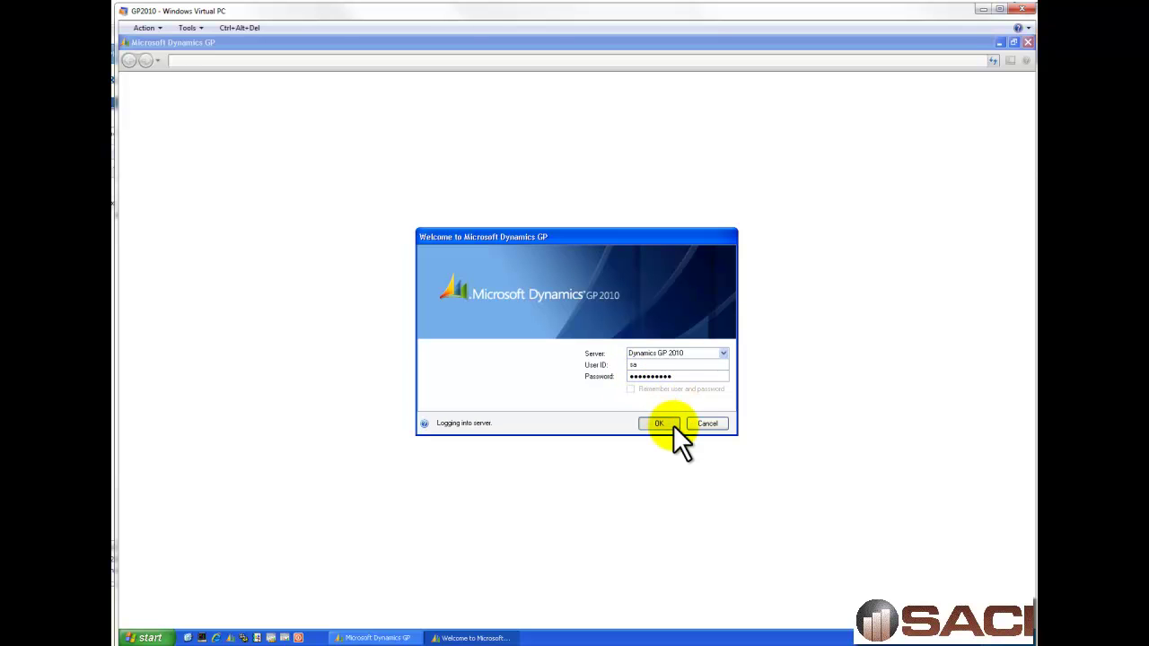
pyautogui.click(662, 345)
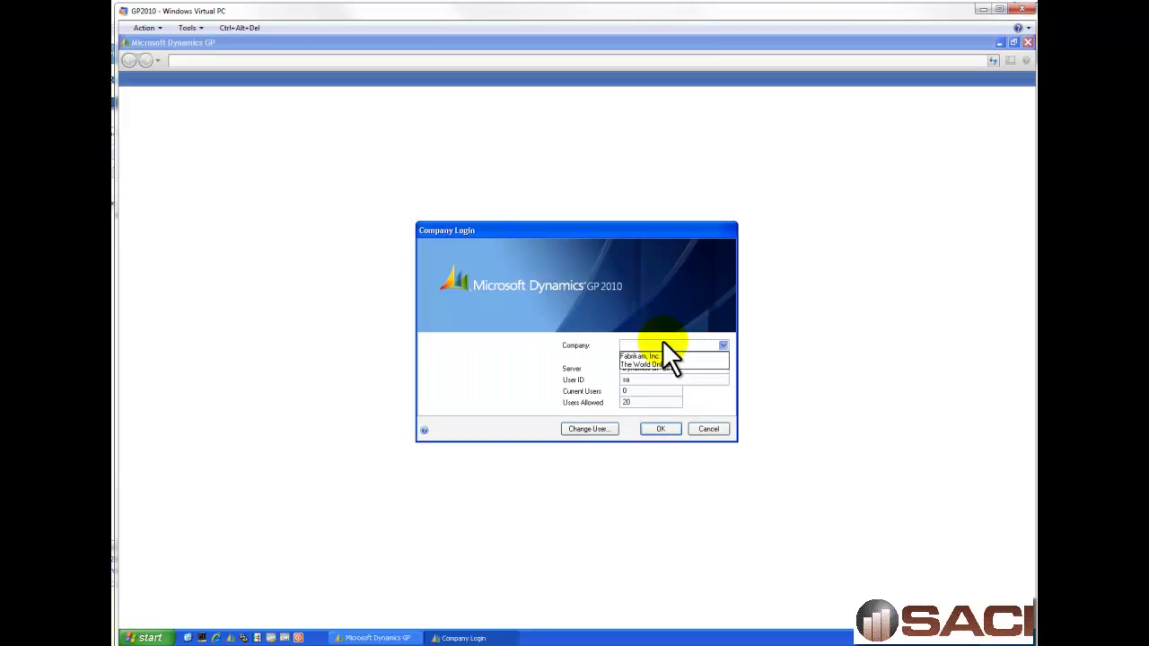
pyautogui.click(654, 364)
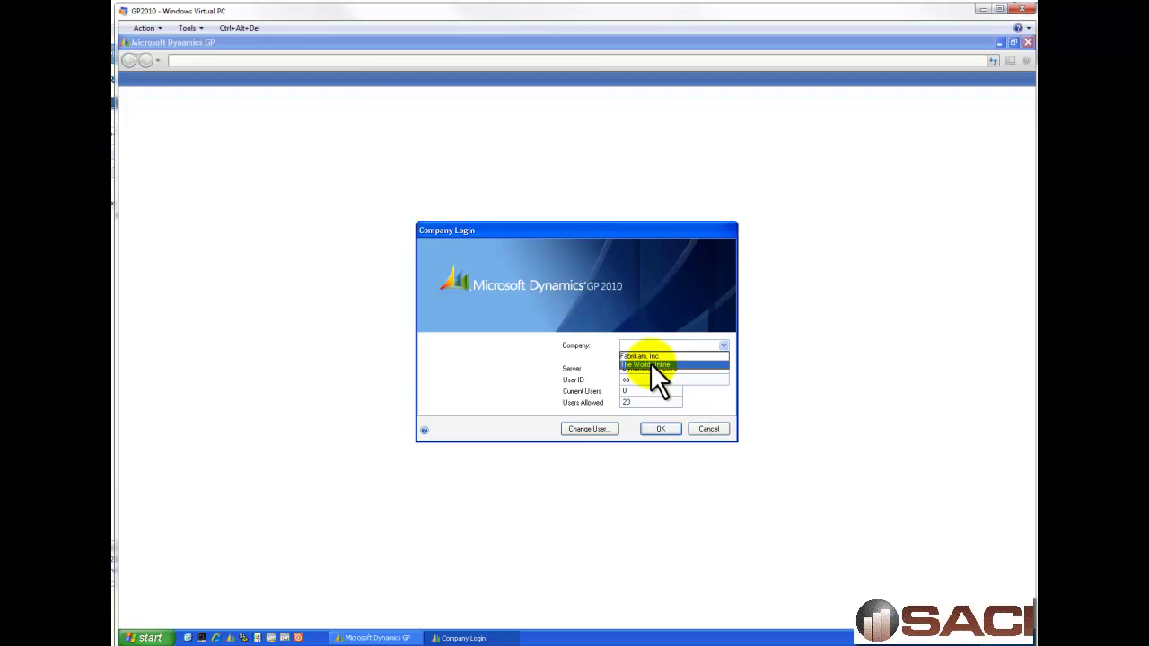
pyautogui.click(657, 430)
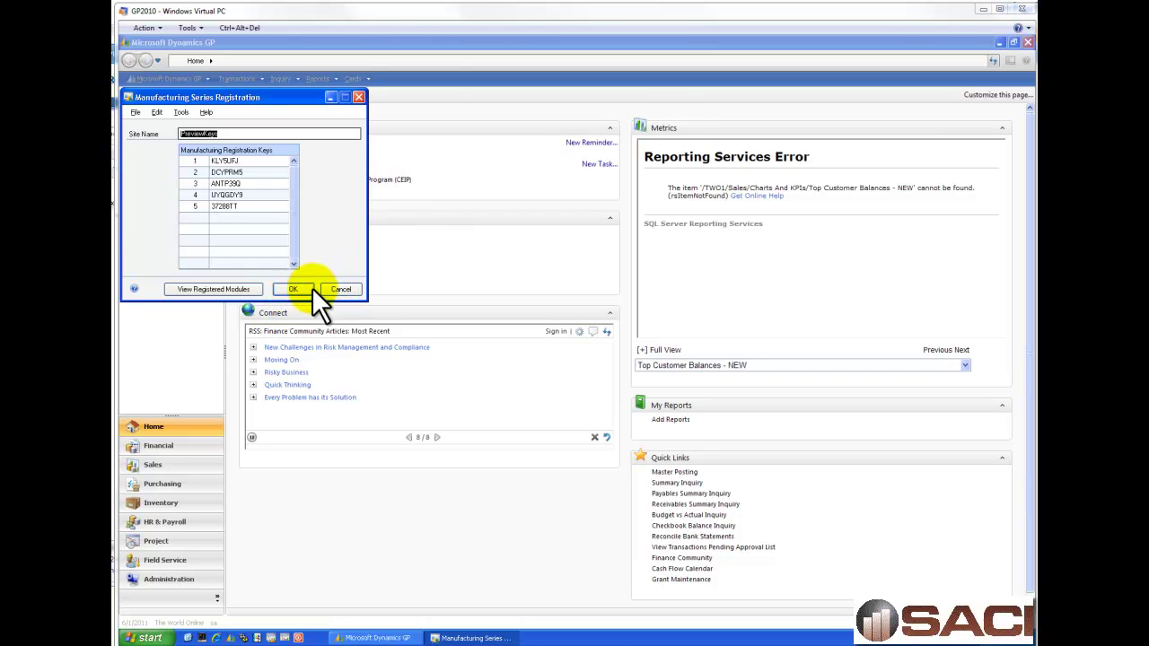
# - Dismiss the Manufacturing Series Registration window to reach the home page
pyautogui.click(300, 288)
pyautogui.click(579, 373)
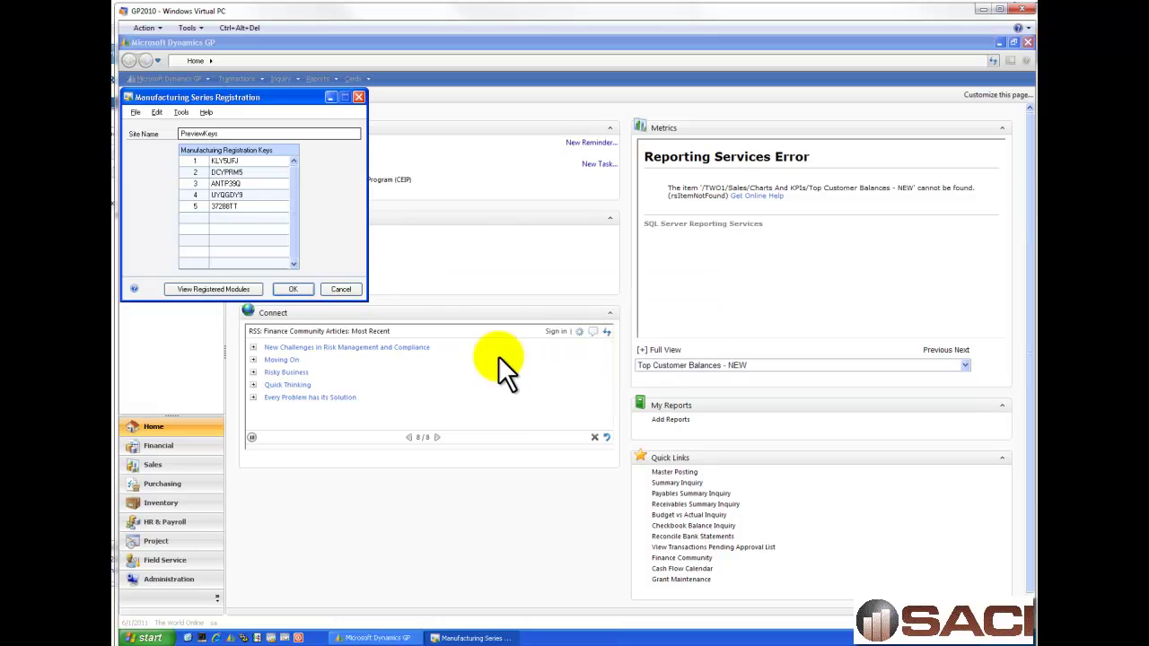
pyautogui.click(338, 287)
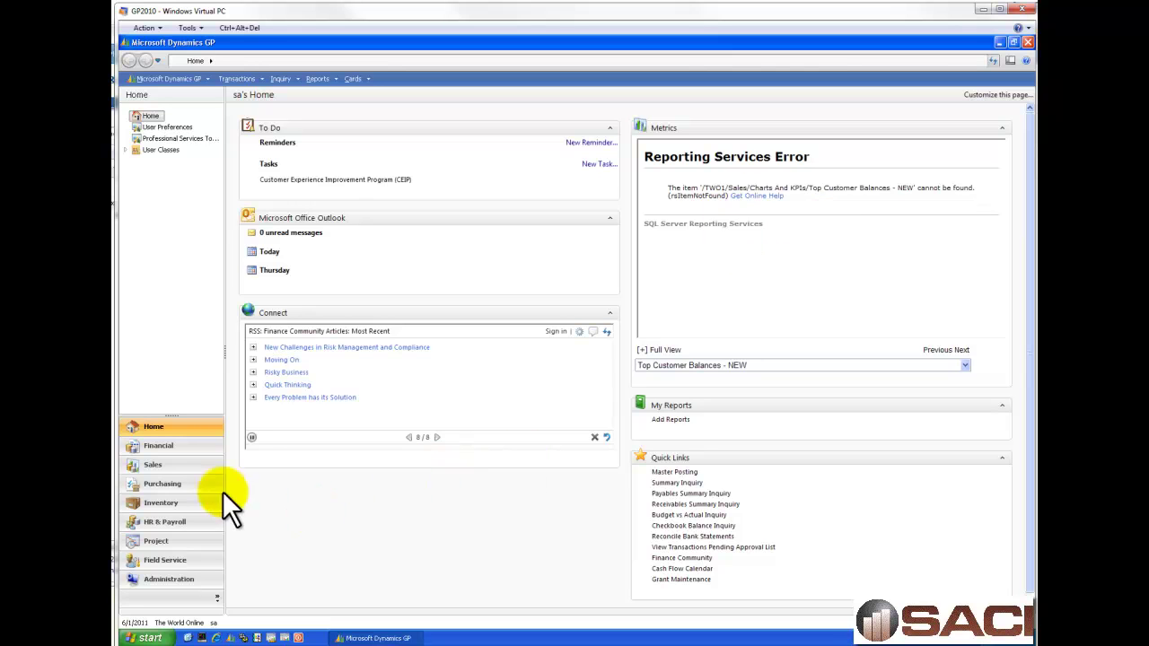
# - Check the new company's chart of accounts through the Financial account card's lookup, then close Account Maintenance without selecting an account
pyautogui.click(165, 445)
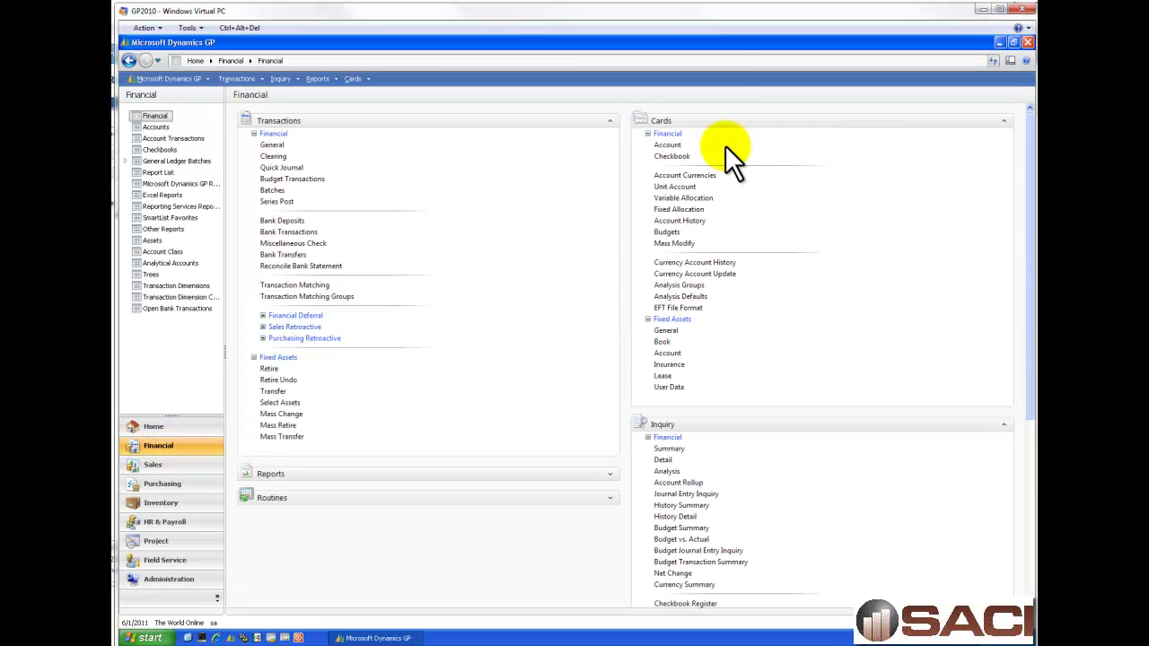
pyautogui.click(669, 145)
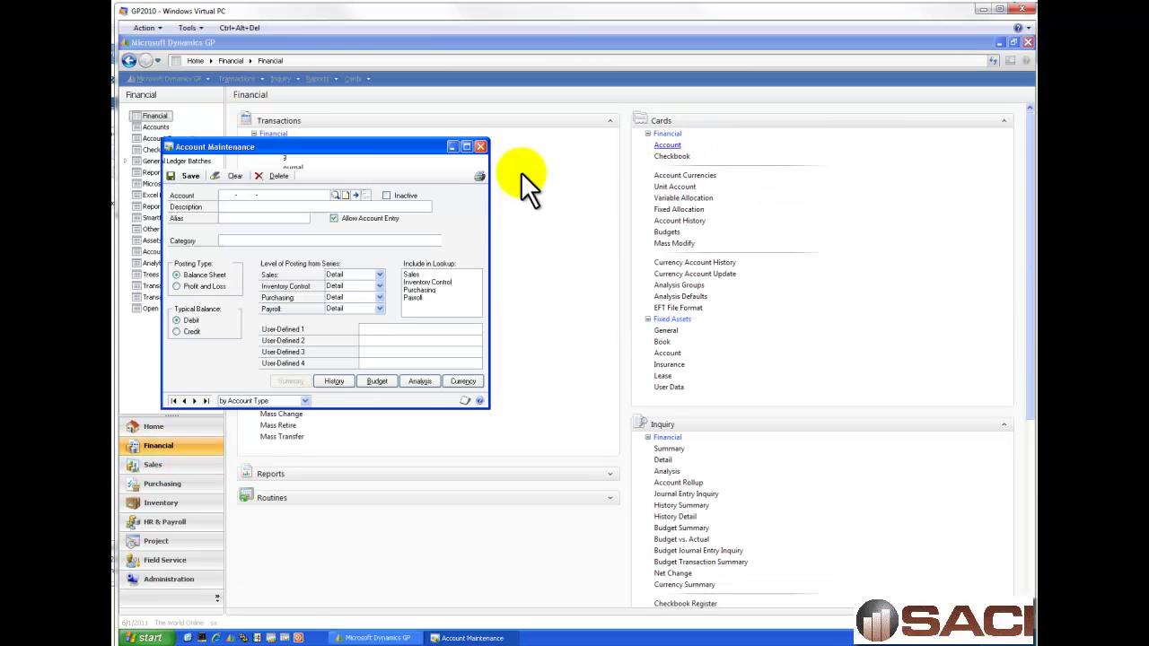
pyautogui.click(335, 196)
pyautogui.click(286, 287)
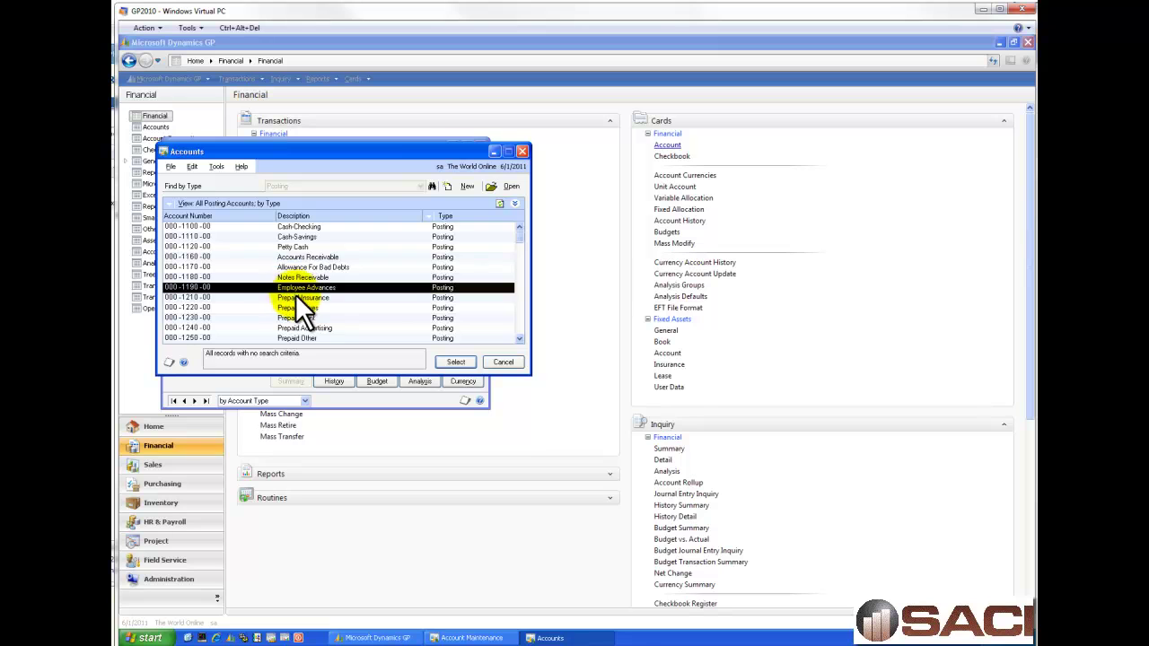
pyautogui.scroll(-2, 295, 297)
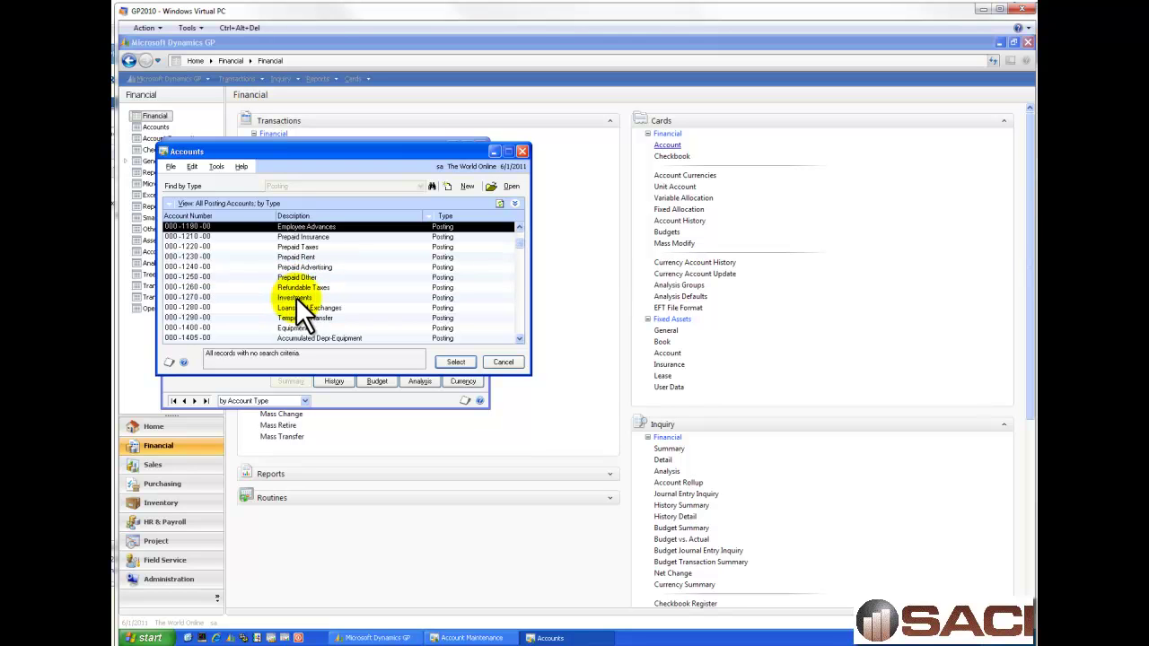
pyautogui.click(504, 362)
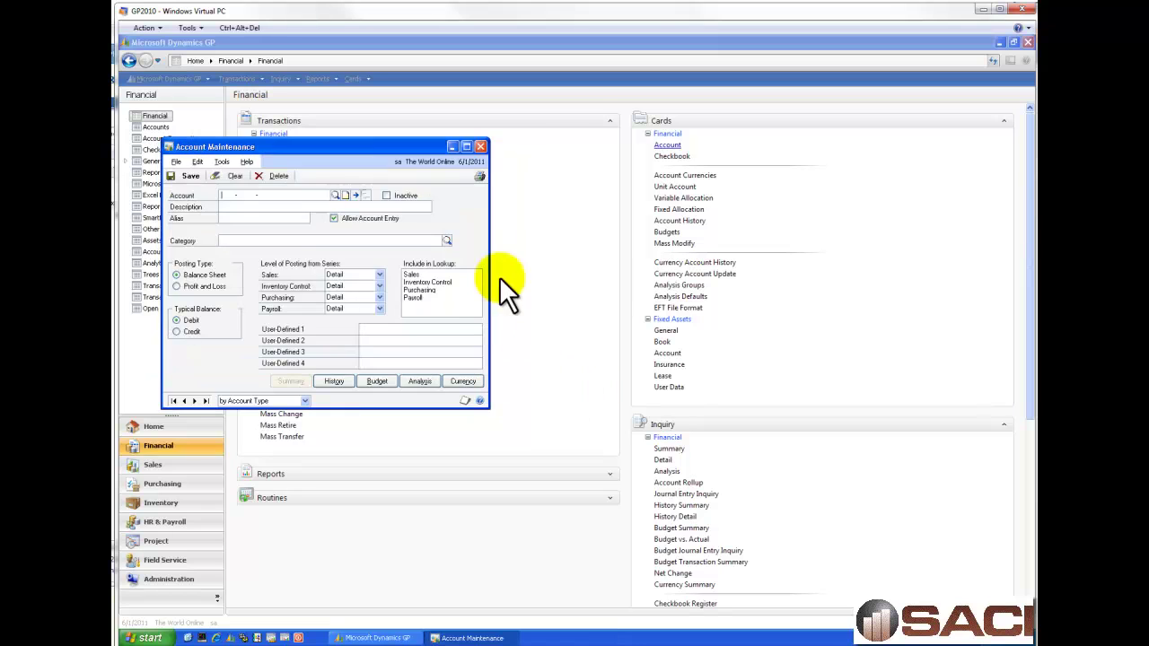
pyautogui.click(480, 148)
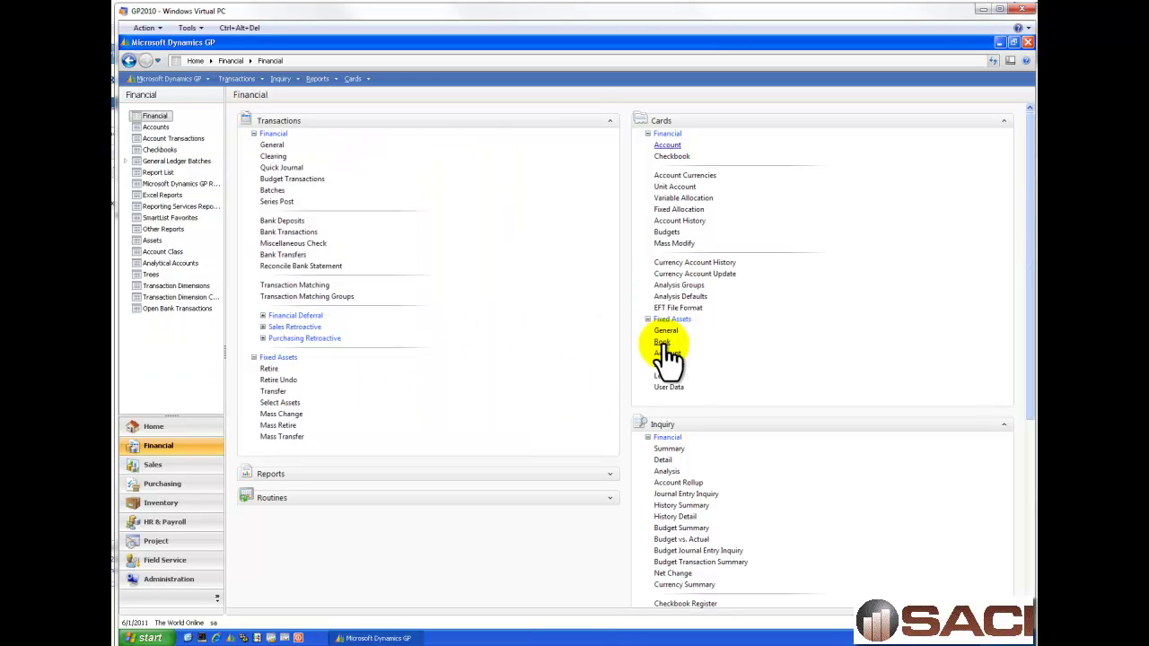